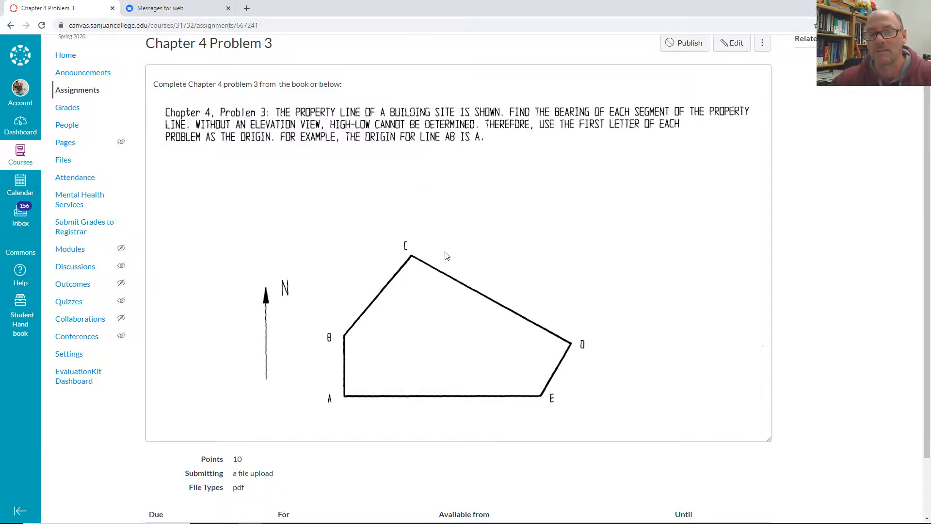
Save the property line image as ch4Prob3.png in the DRFT120 folder on the autodesk (Z:) drive.
right_click(452, 267)
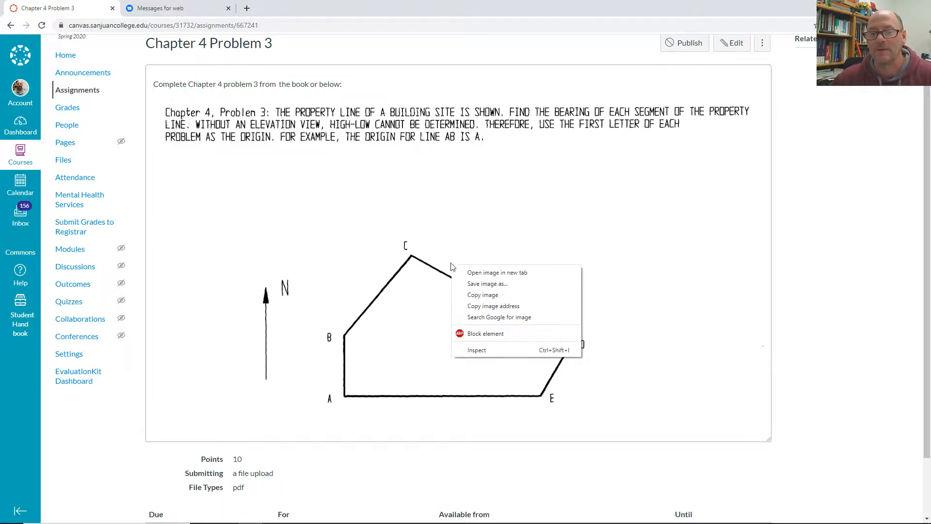
click(494, 284)
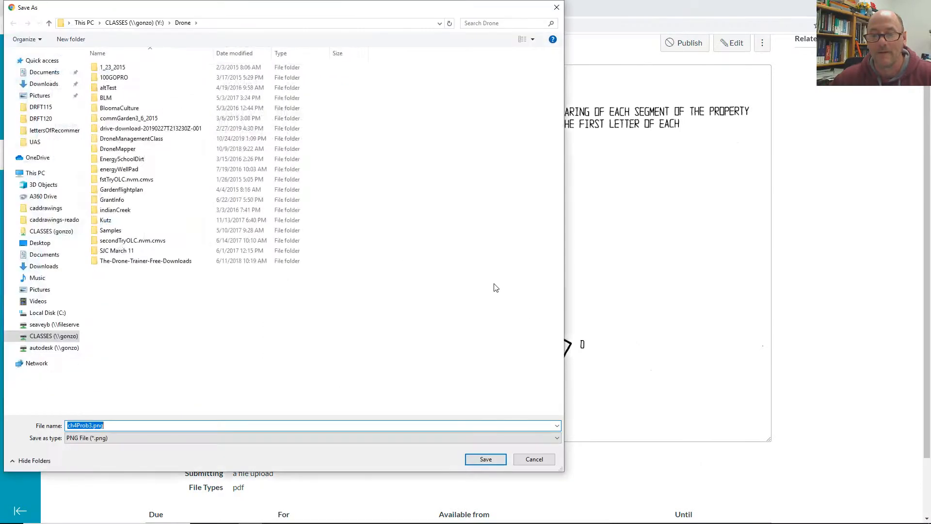
click(138, 23)
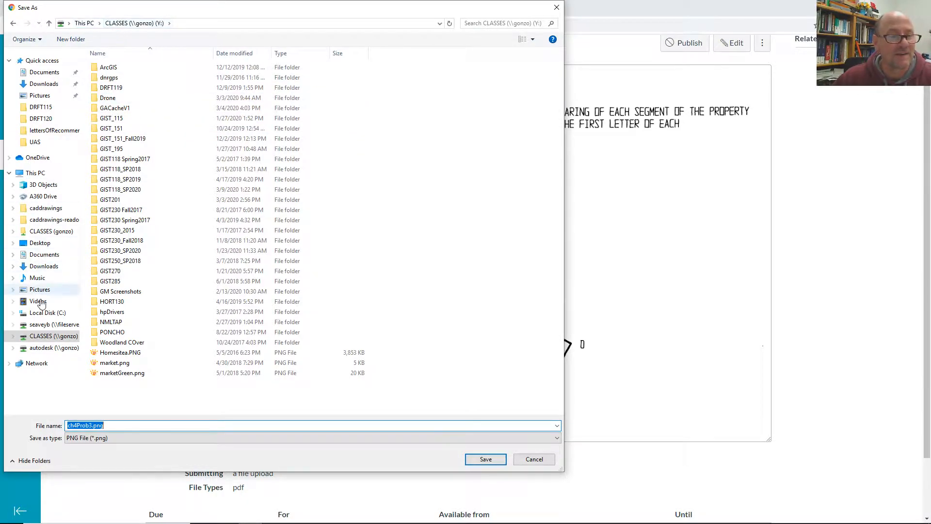
click(53, 351)
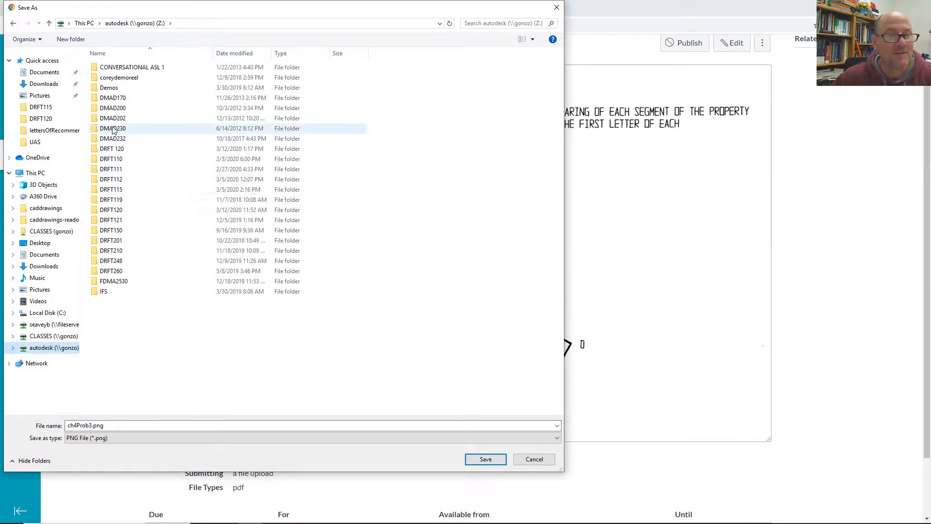
click(116, 211)
double_click(116, 211)
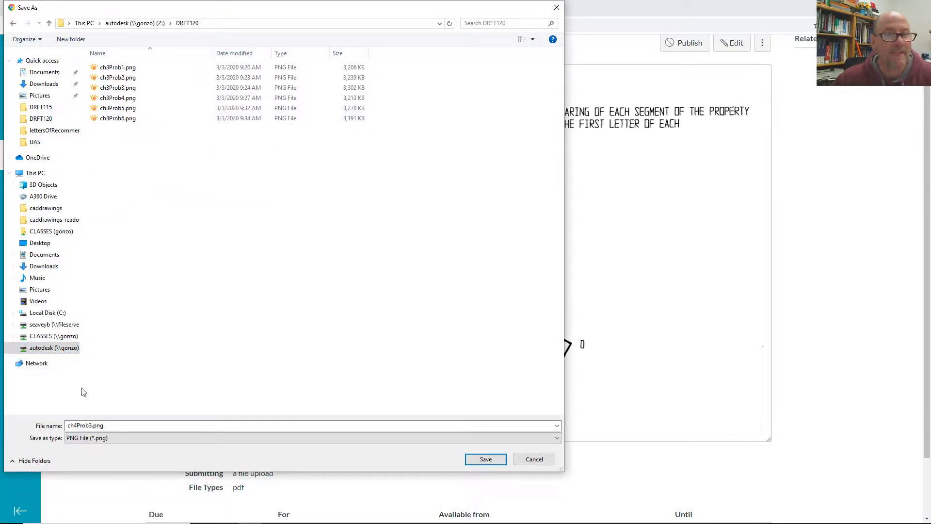
click(486, 460)
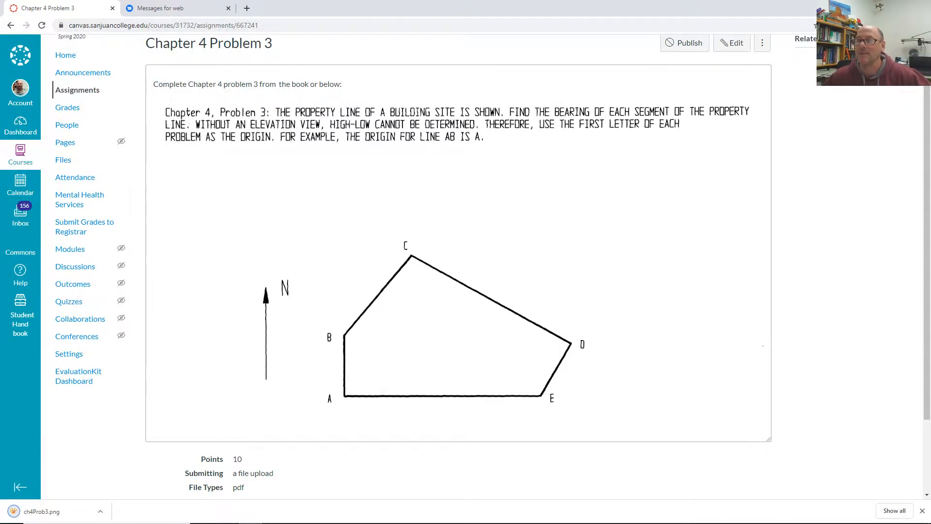
Switch to AutoCAD and choose ch4Prob3.png from the DRFT120 folder on the Z: drive as the image to attach.
click(875, 8)
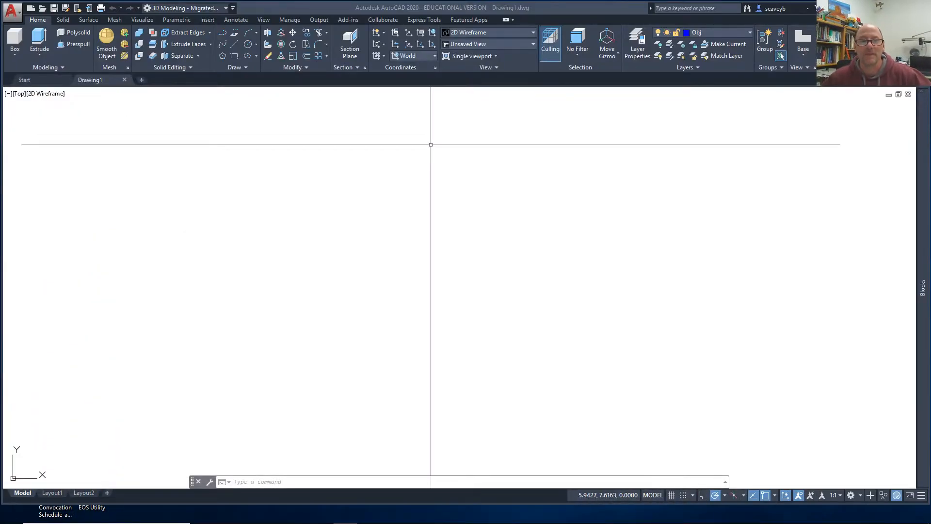
click(206, 22)
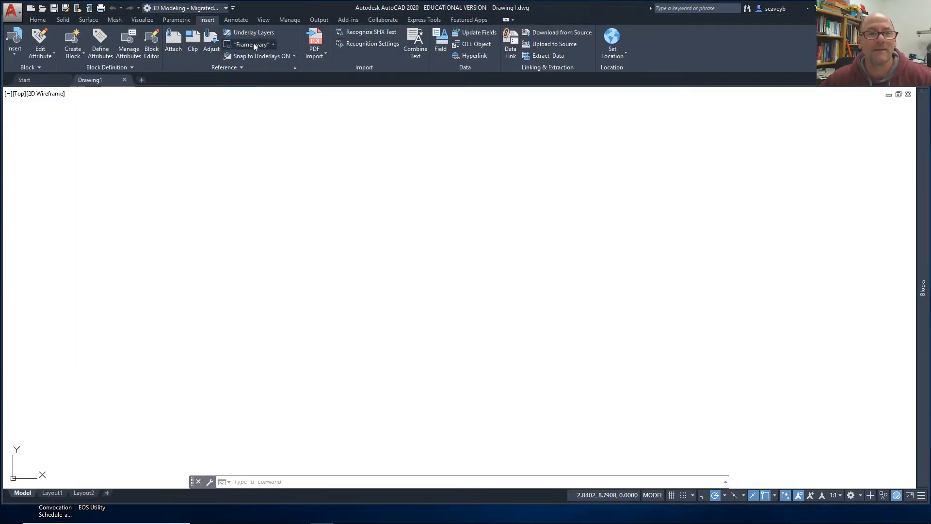
click(169, 46)
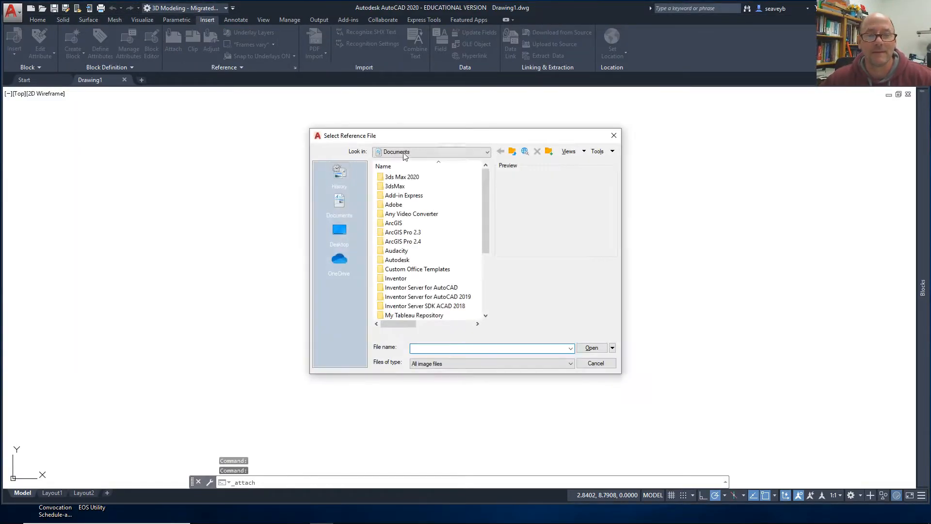
click(432, 152)
click(425, 254)
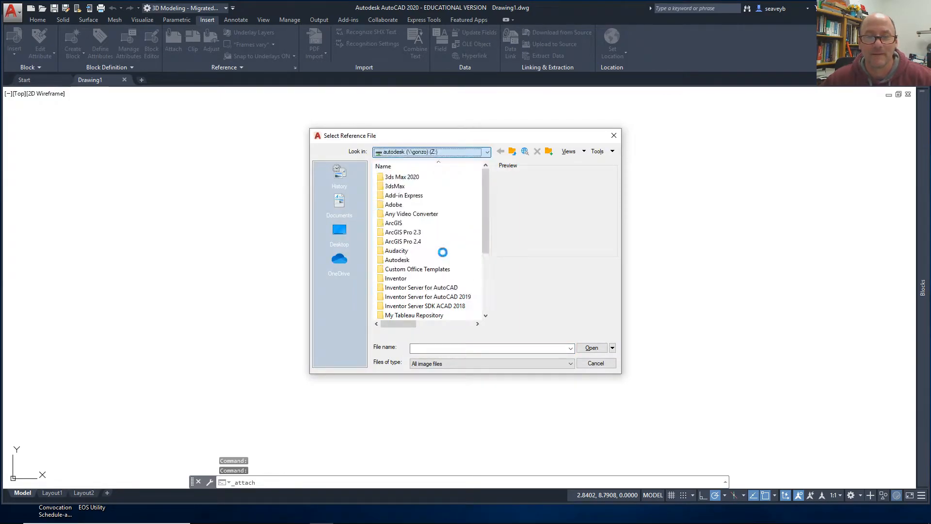
double_click(407, 306)
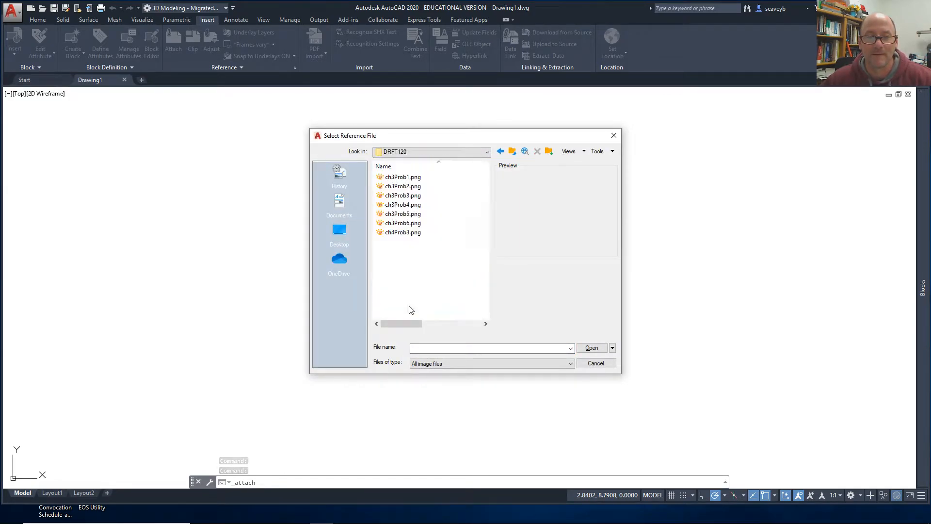
double_click(400, 232)
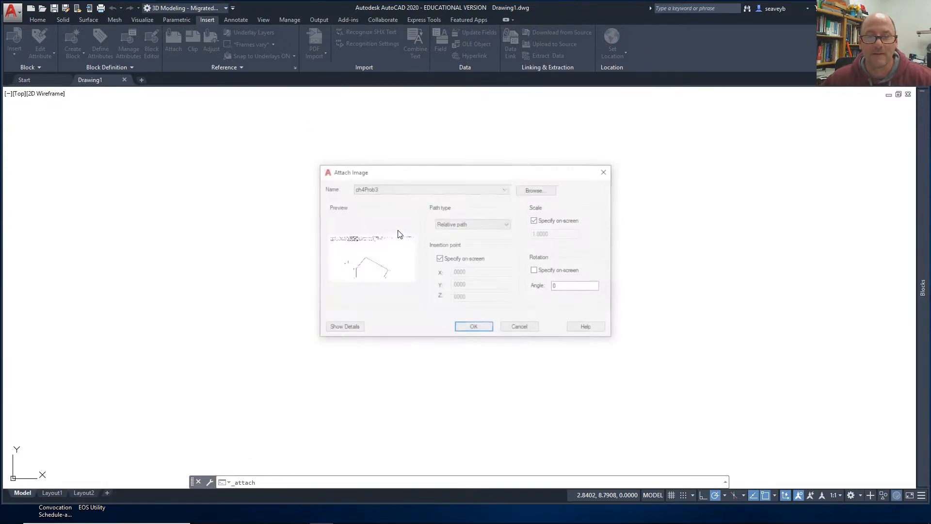
Attach the image at insertion point 0,0,0 with scale 1 and rotation 0, without specifying them on screen.
click(440, 259)
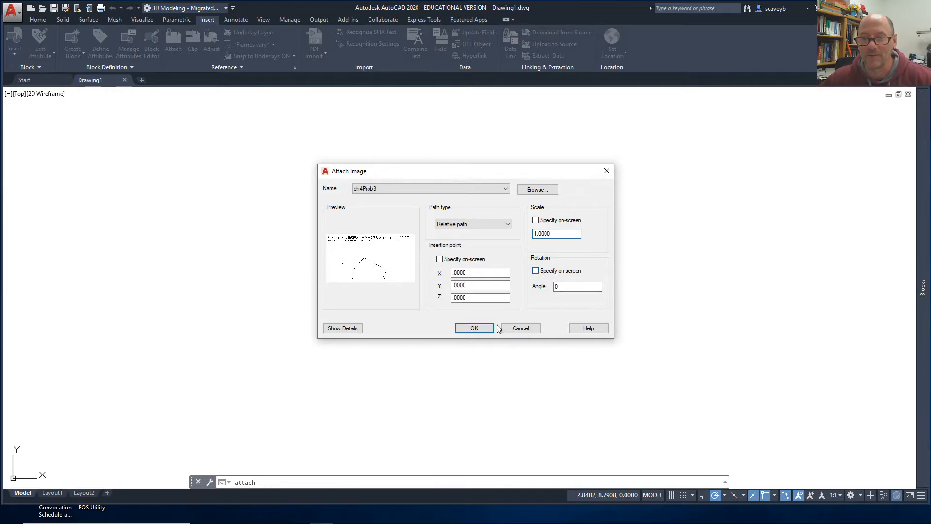
click(474, 328)
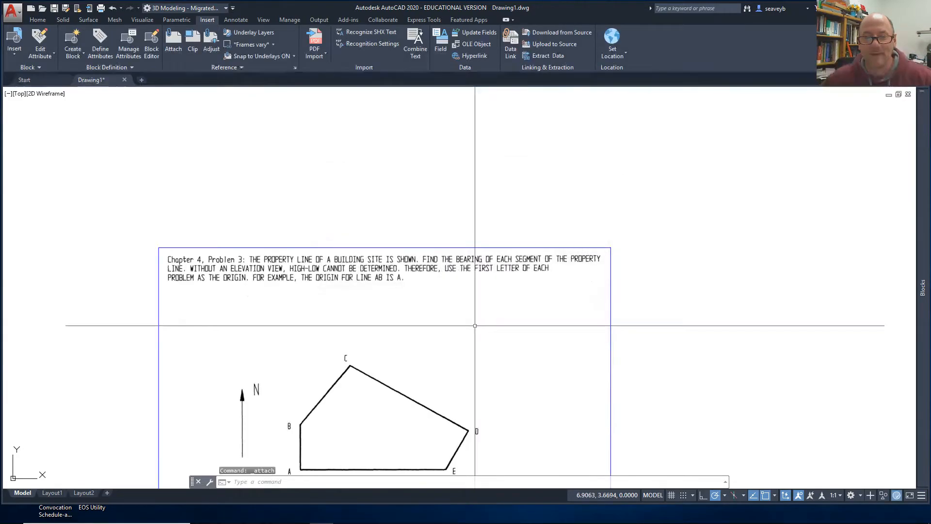
Set the drawing's annotation scale to 3/16" = 1'-0".
middle_drag(444, 341, 482, 219)
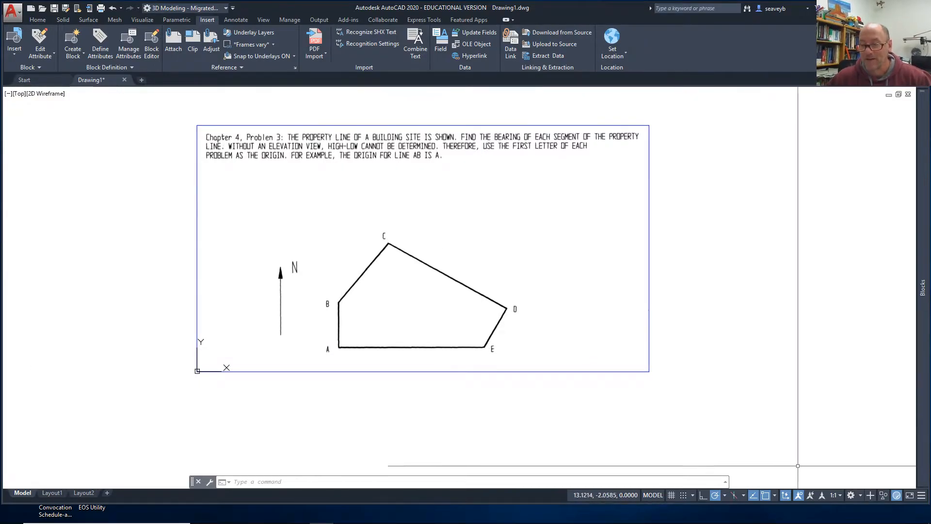
click(839, 494)
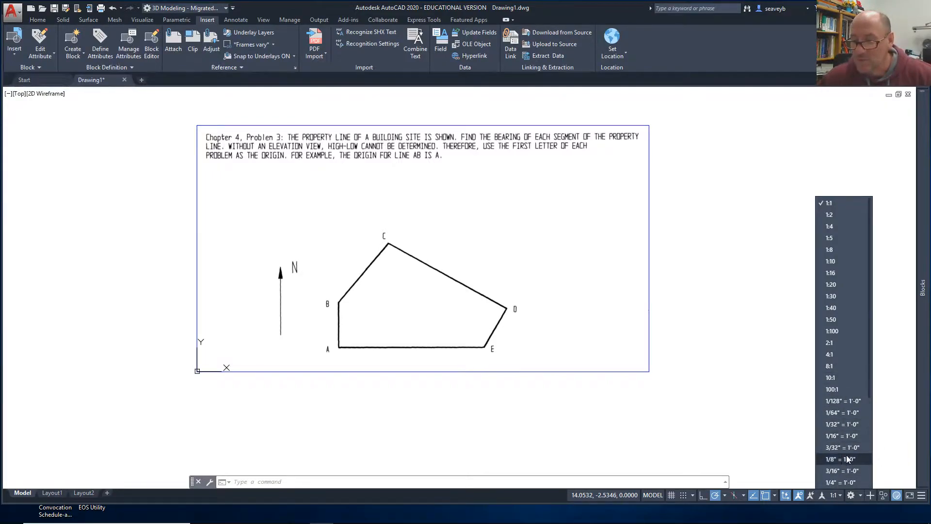
click(842, 471)
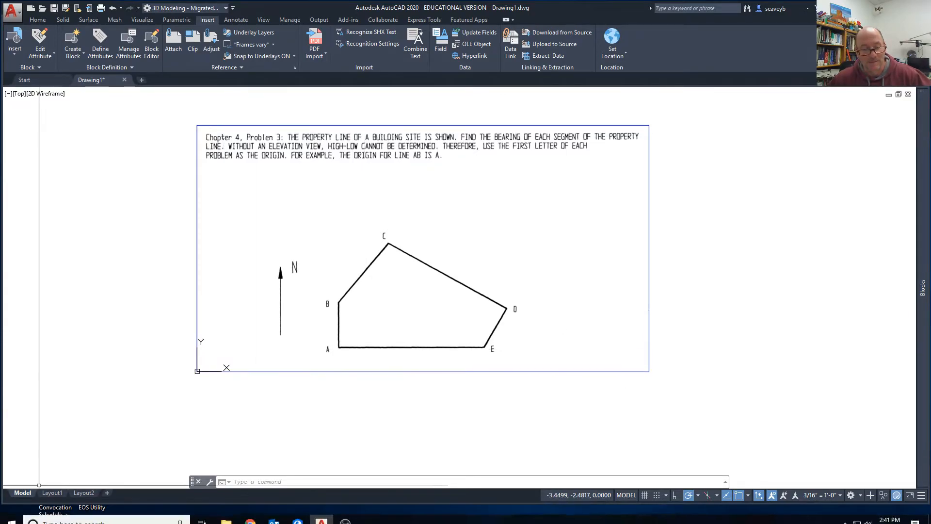
click(12, 515)
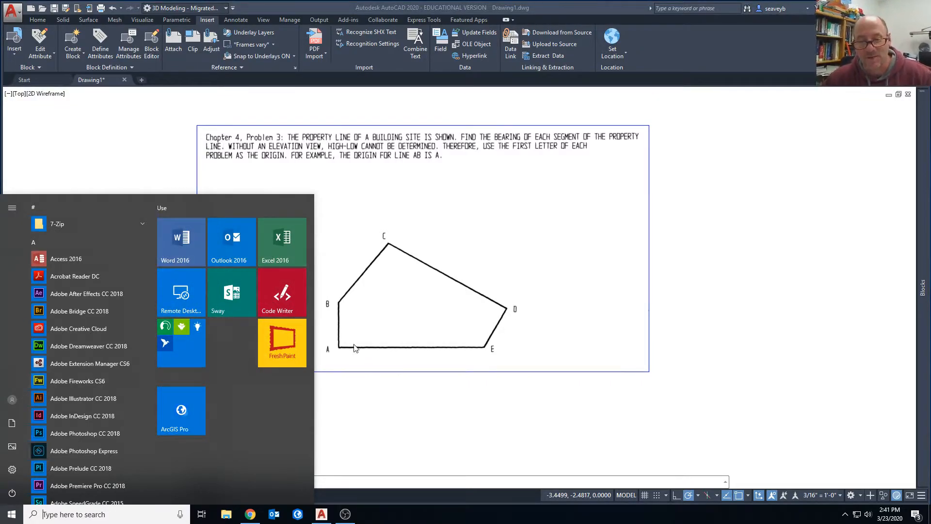
click(474, 352)
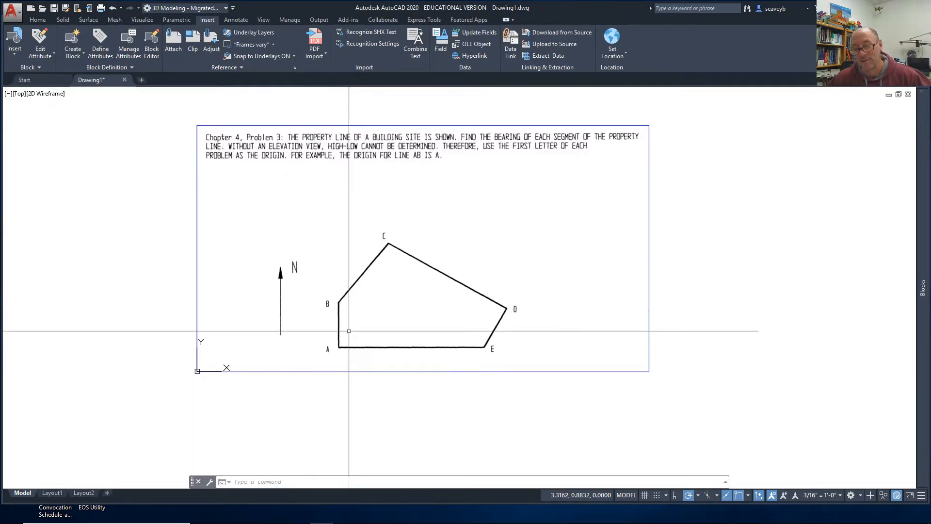
Begin scaling the attached image with the Scale command, using property corner A as the base point.
click(345, 371)
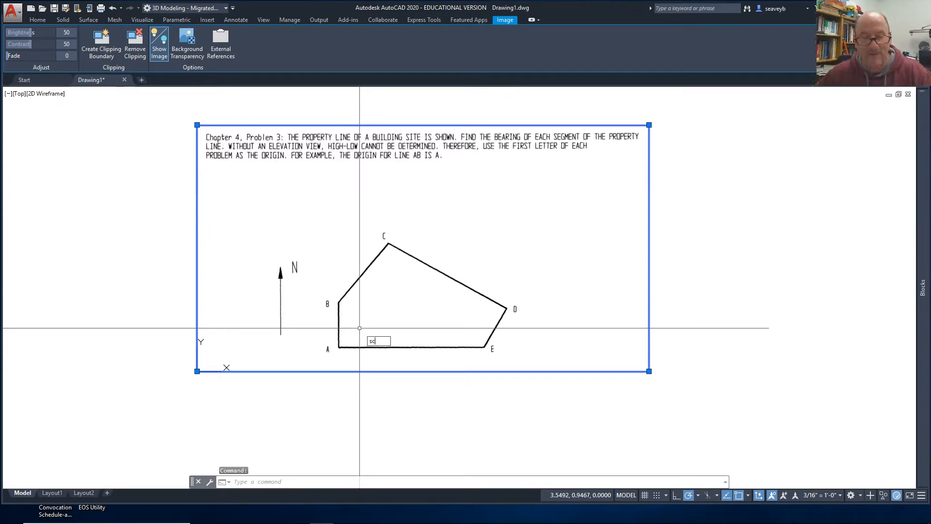
text(sc)
key(Return)
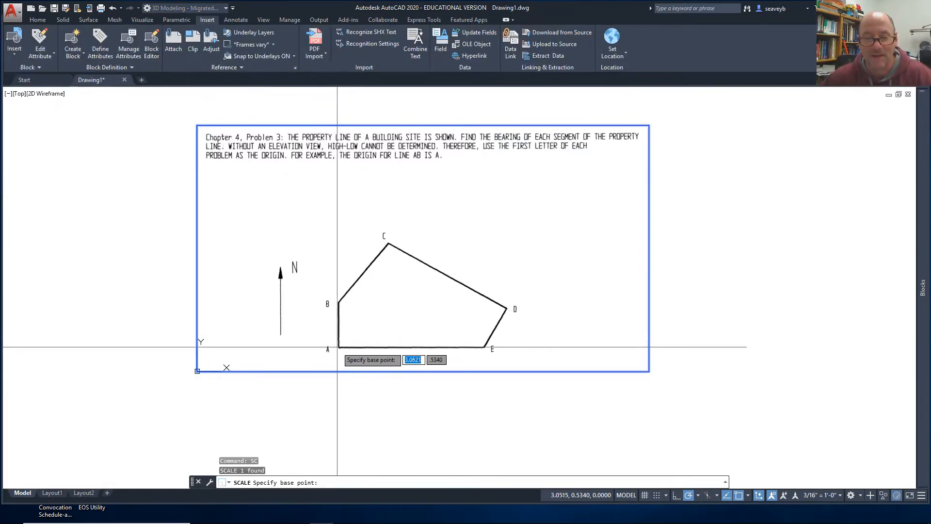
scroll(336, 346, up, 8)
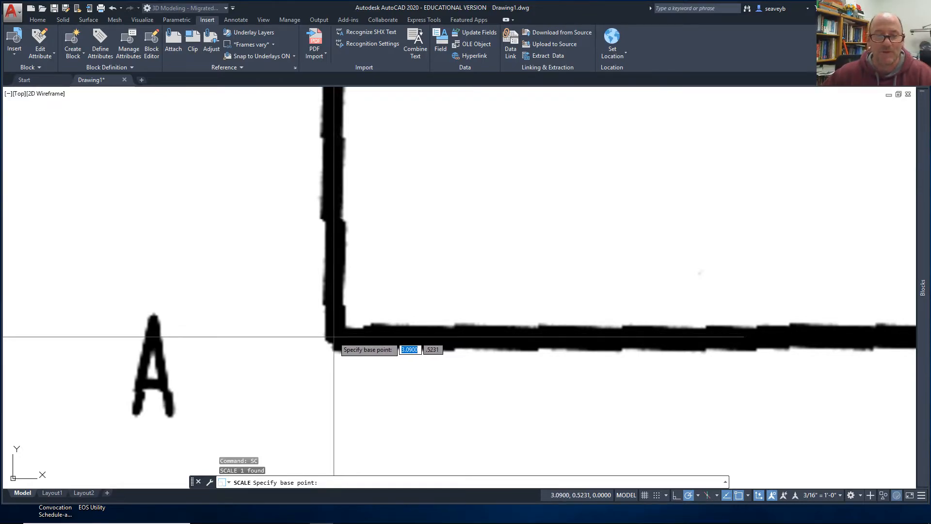
click(336, 336)
scroll(433, 345, down, 7)
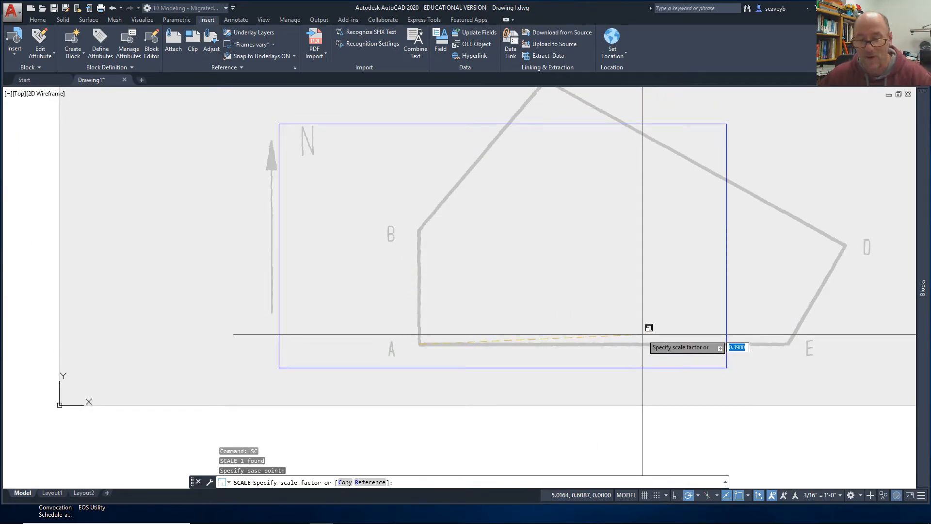
Scale the image by reference, using line A–E as the reference length and 17 as the new length.
text(r)
key(Return)
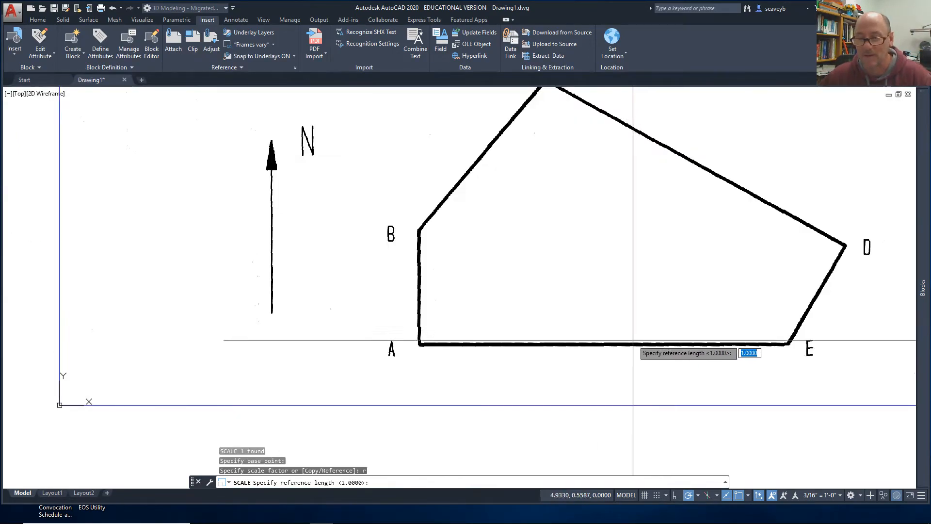
scroll(421, 343, up, 10)
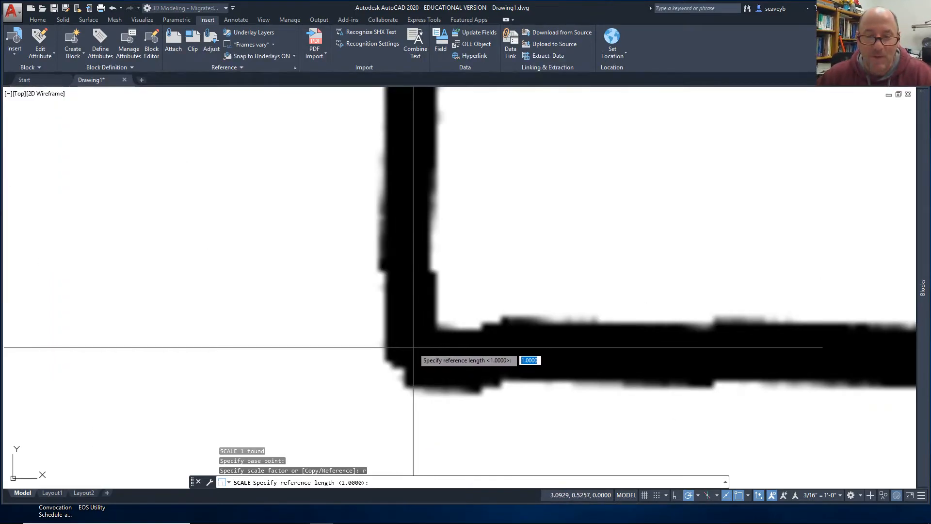
scroll(543, 359, down, 6)
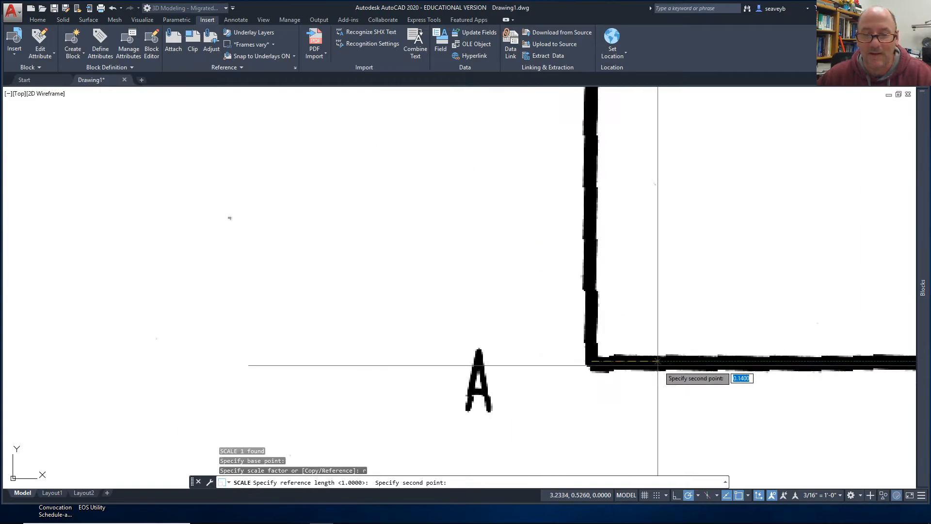
scroll(634, 322, down, 8)
scroll(485, 307, up, 3)
scroll(506, 305, up, 8)
middle_drag(582, 383, 502, 236)
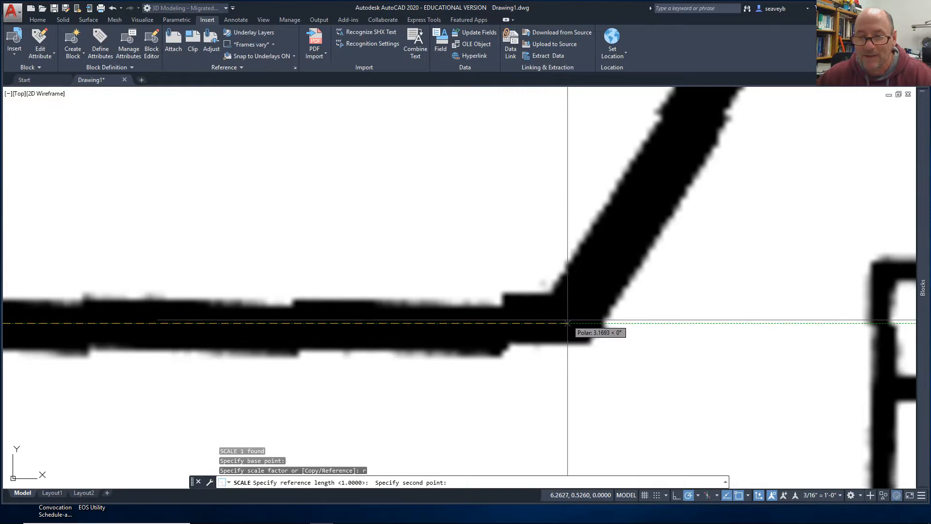
click(569, 323)
scroll(591, 351, down, 5)
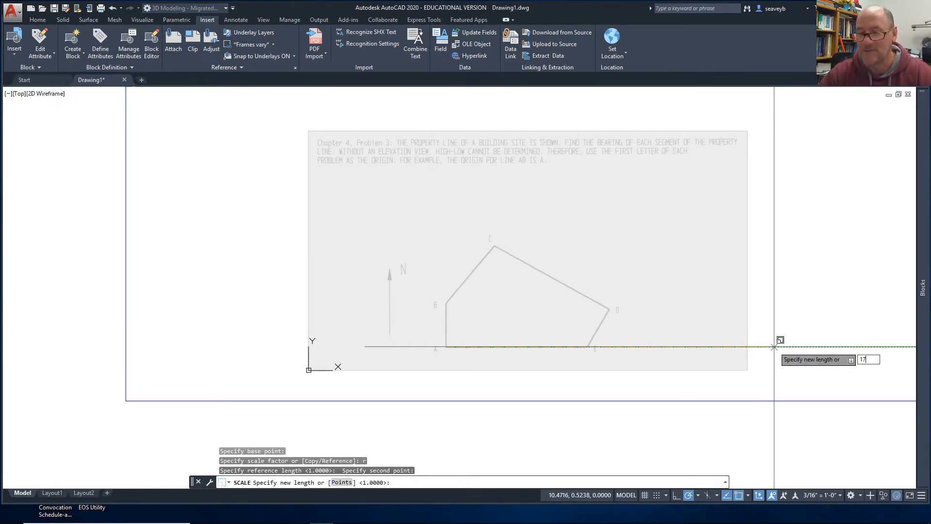
key(Return)
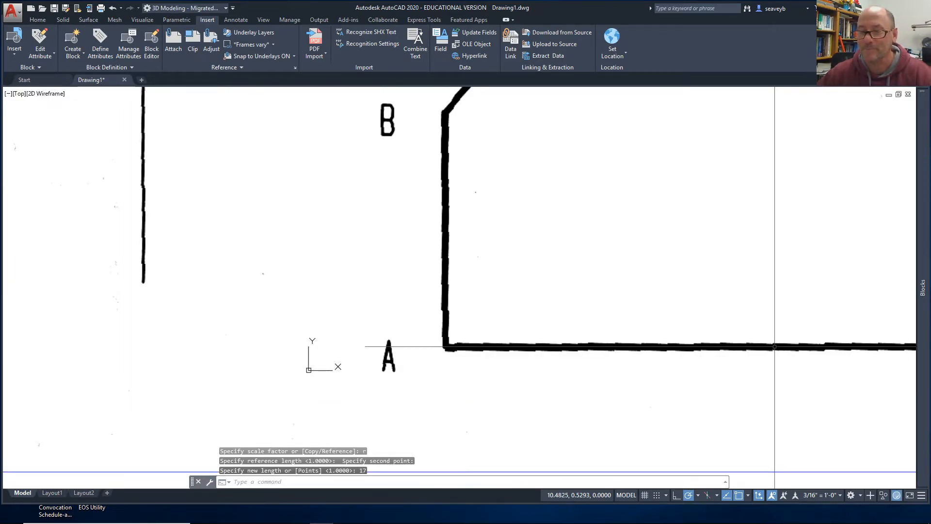
Trace property line segment BC over the scaled image by drawing a line from corner B to corner C.
scroll(775, 346, down, 5)
middle_drag(774, 342, 452, 306)
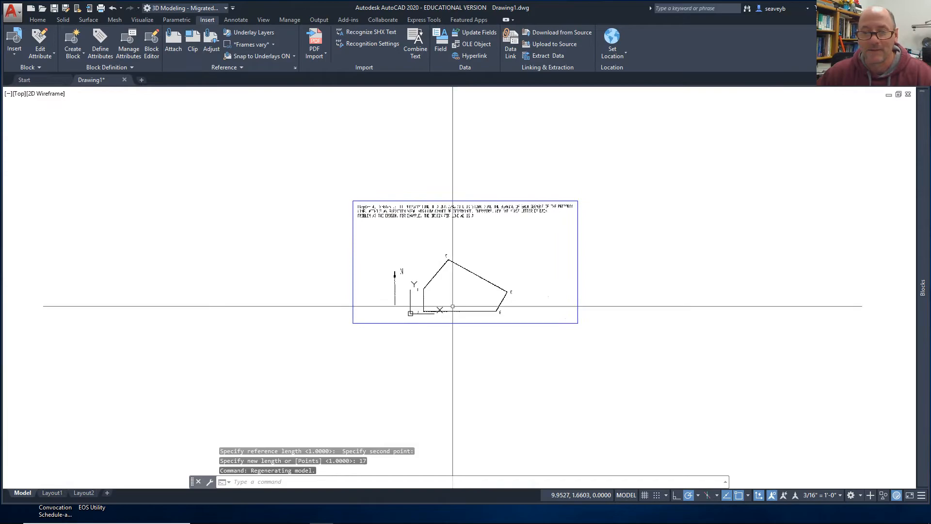
scroll(452, 306, up, 6)
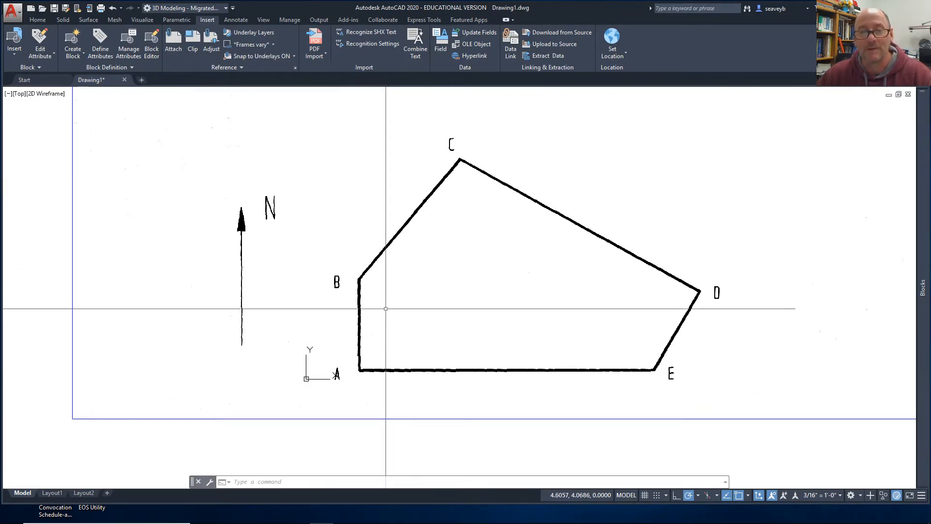
middle_drag(407, 205, 435, 393)
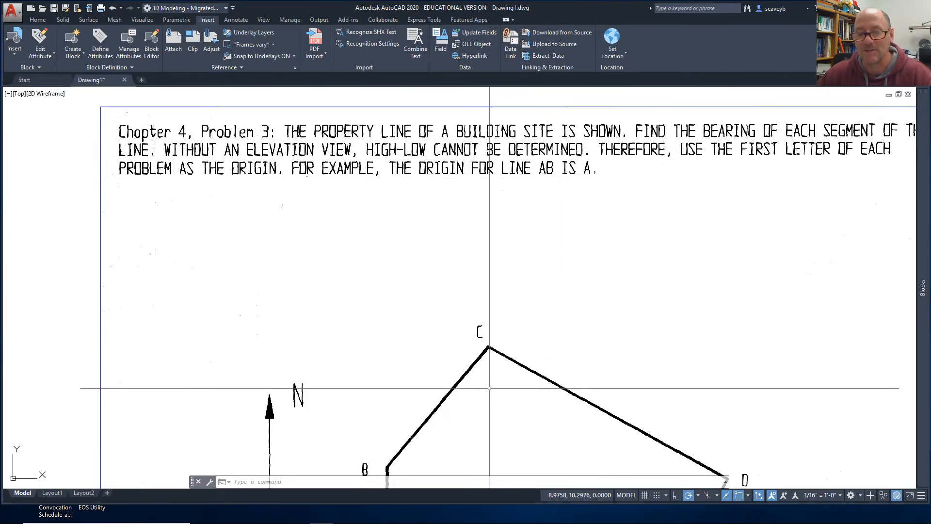
mouse_move(490, 387)
middle_down()
mouse_move(452, 291)
mouse_move(468, 167)
middle_up()
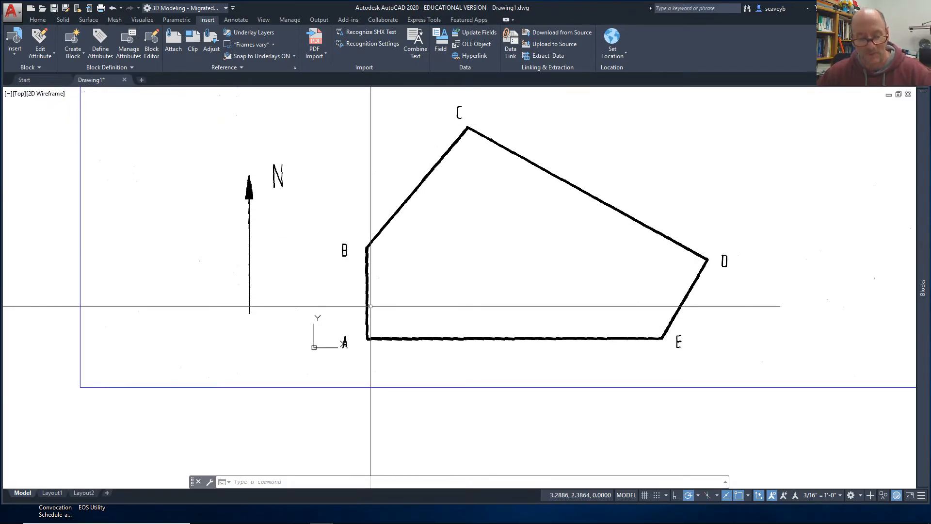
key(Return)
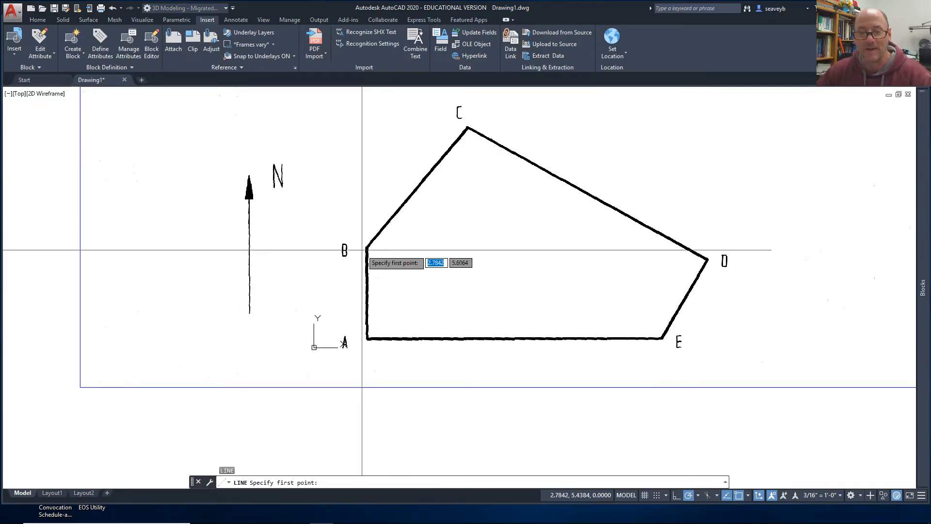
click(367, 247)
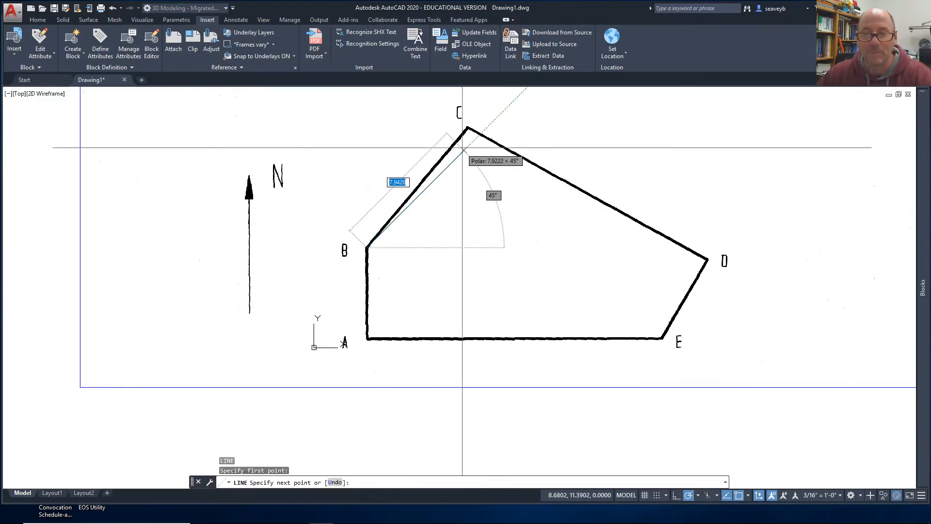
click(468, 128)
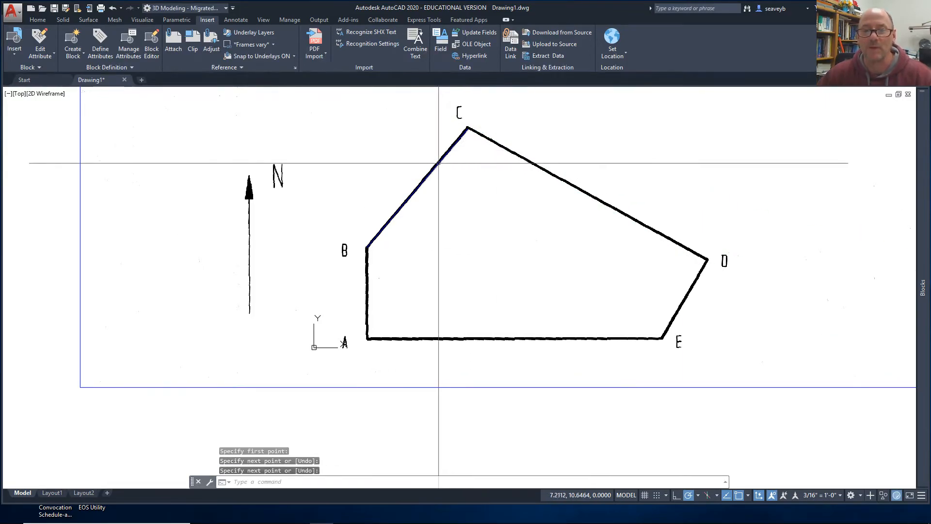
Inspect the angle of the traced line BC in its object properties, then deselect the line.
click(437, 163)
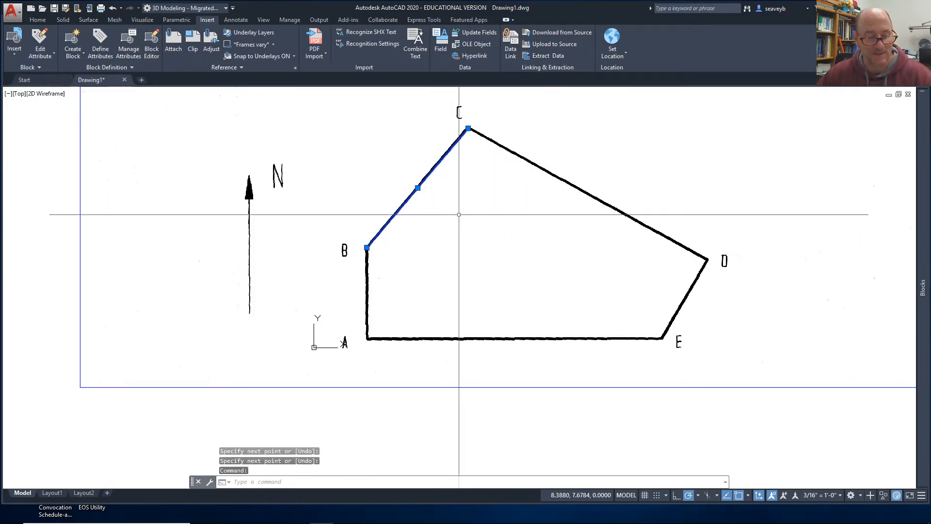
key(ctrl+1)
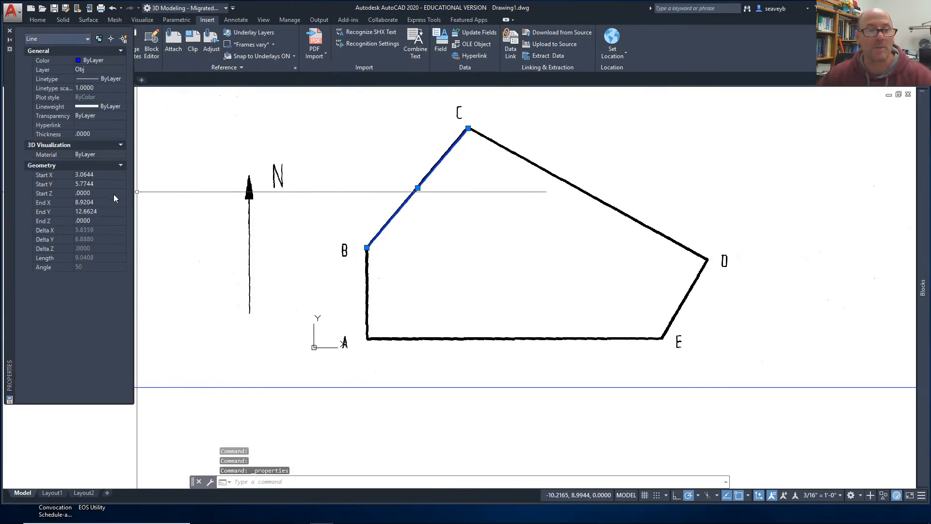
click(90, 266)
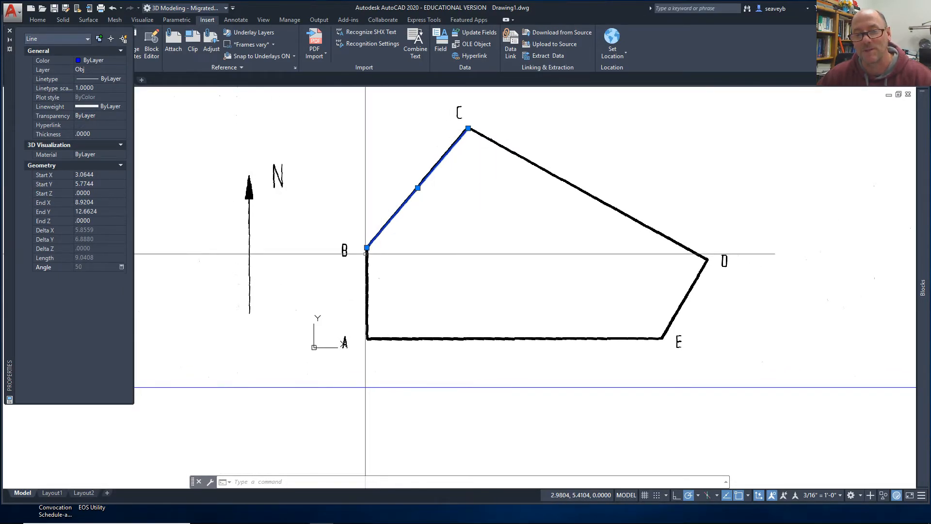
mouse_move(367, 248)
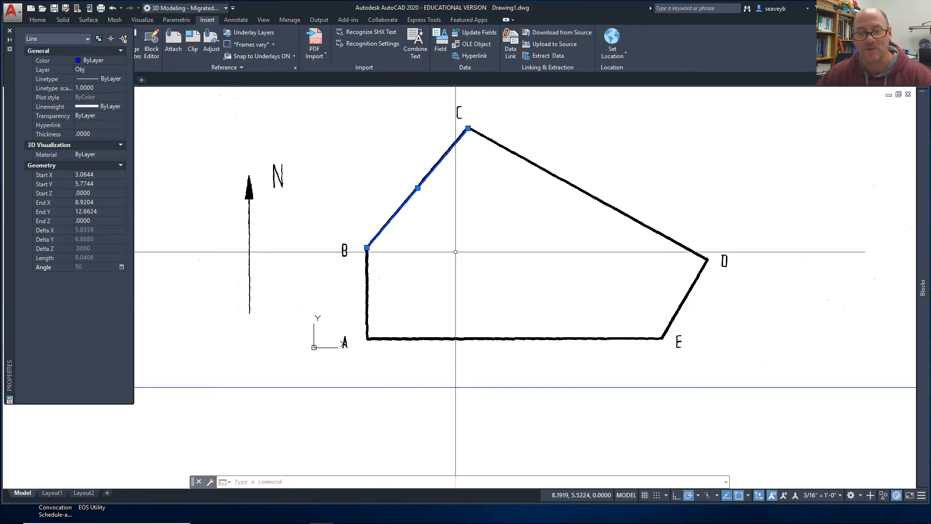
key(Escape)
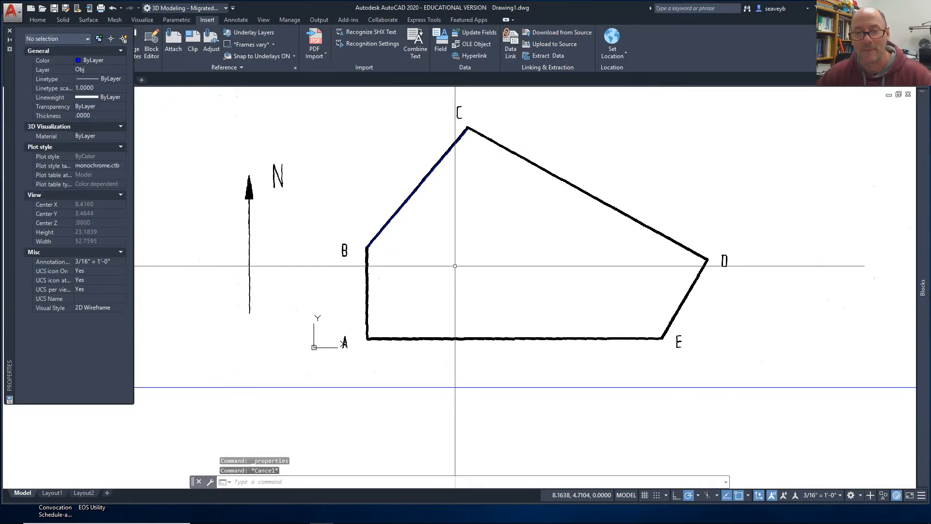
Set the drawing's angle units to Surveyor's Units with a precision of N 0d00'00.0" E.
text(units)
key(Return)
click(512, 197)
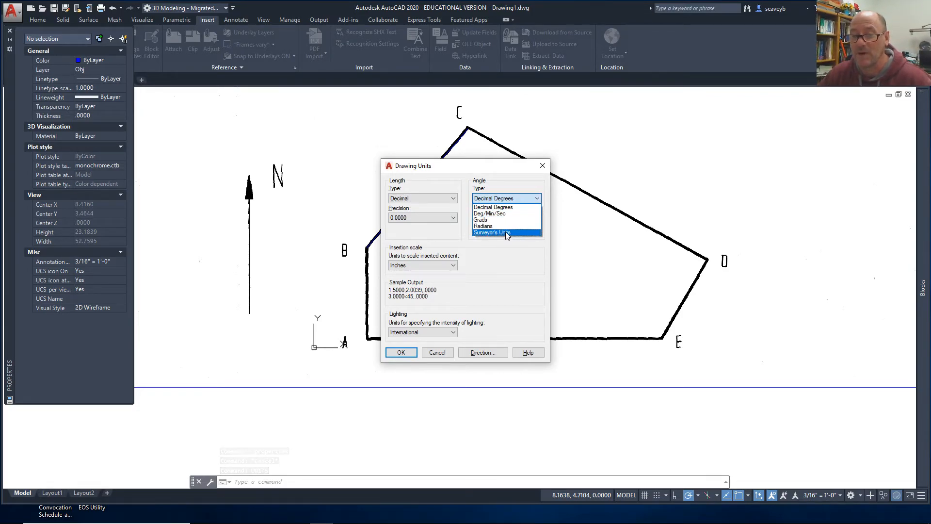
click(505, 231)
click(512, 218)
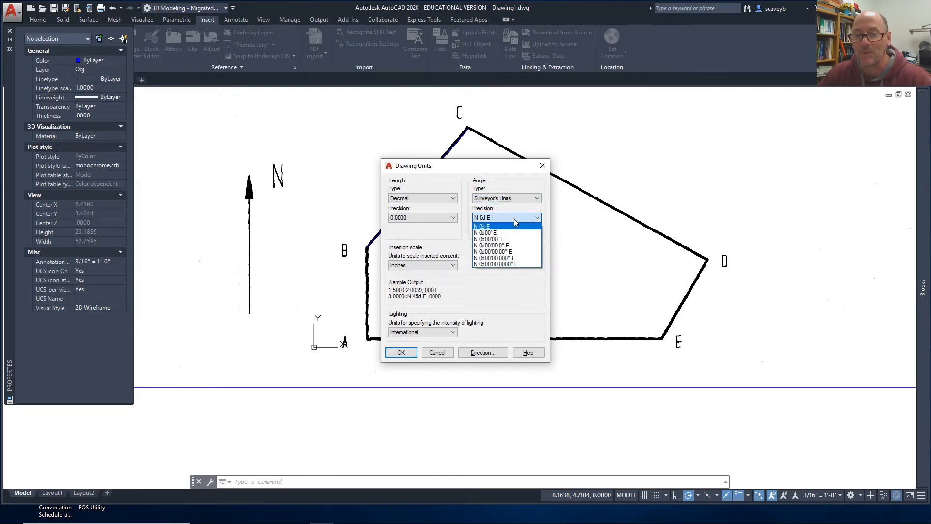
click(519, 245)
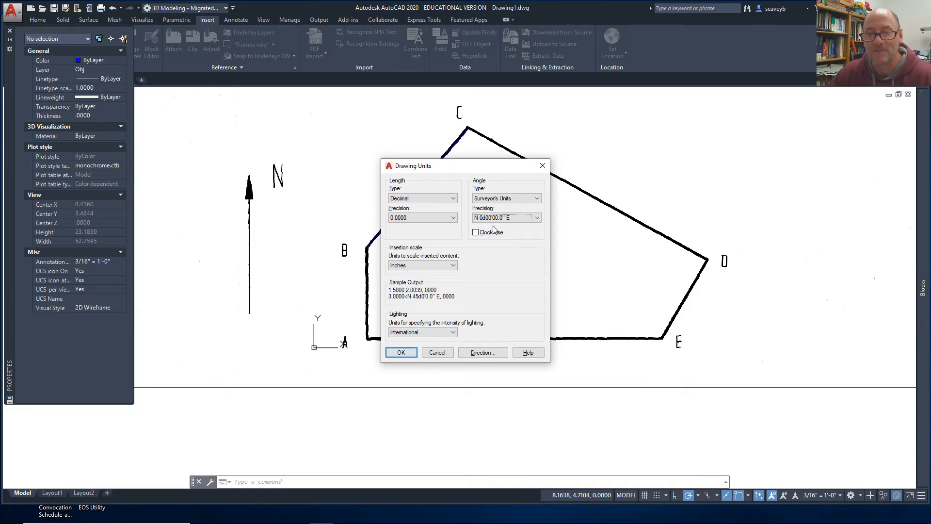
click(401, 354)
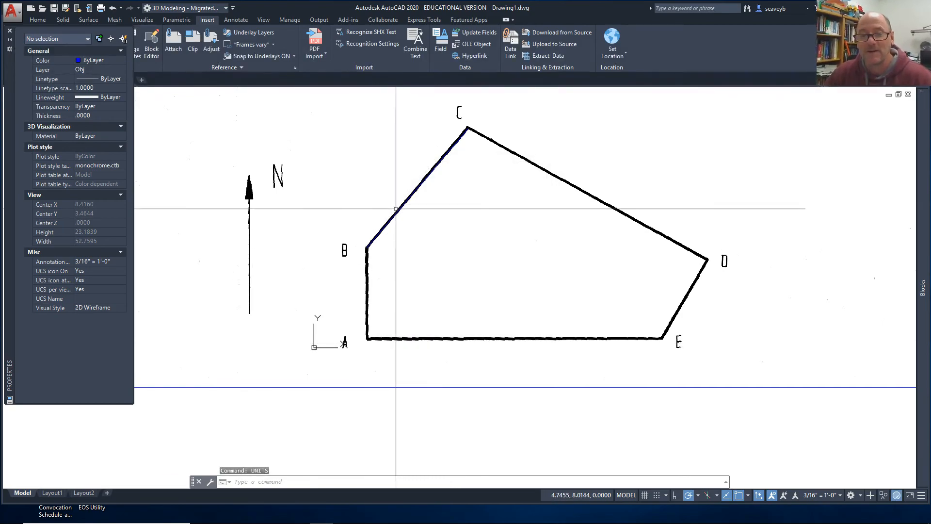
Read the bearing of line BC from its object properties with the full angle value readable, then close the properties.
click(417, 189)
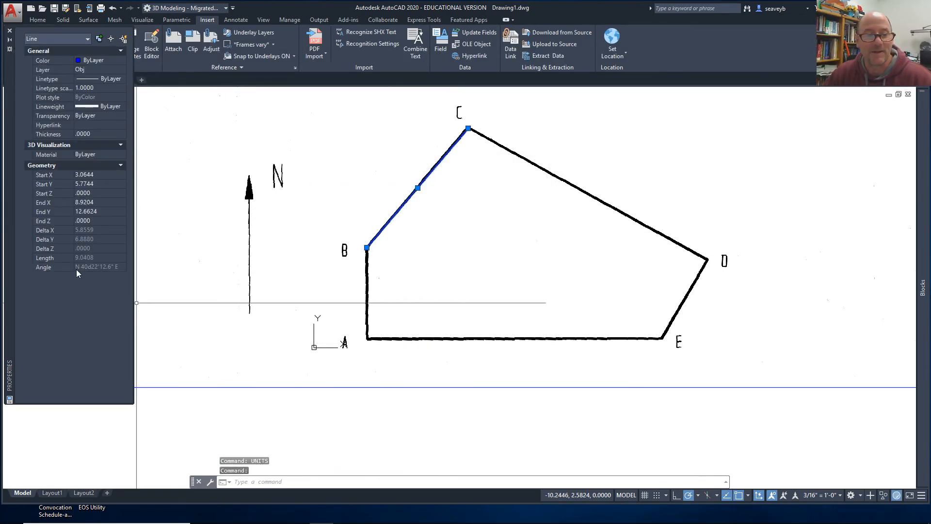
drag(133, 261, 182, 262)
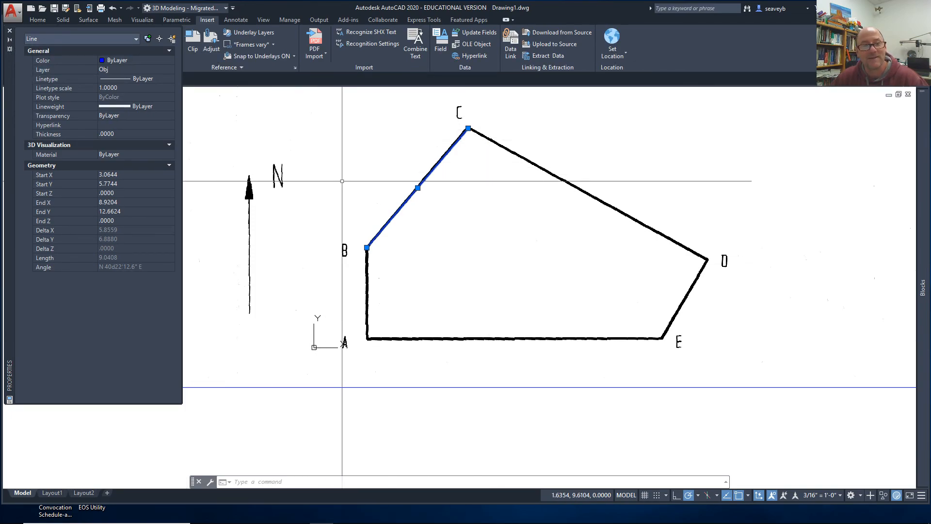
key(Escape)
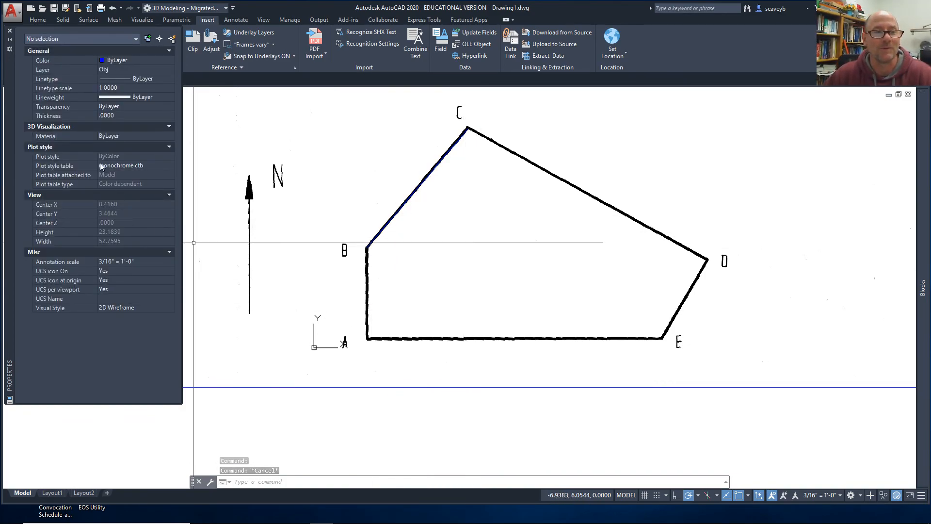
click(9, 31)
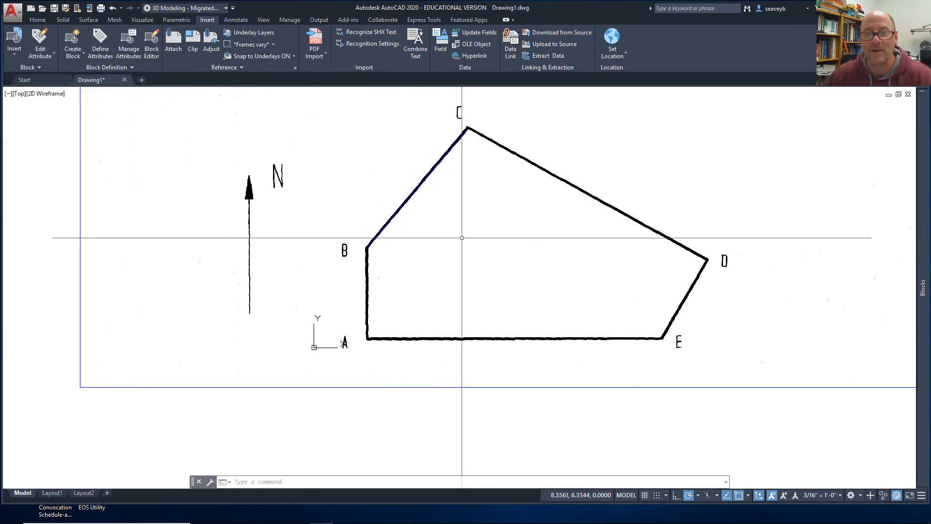
scroll(523, 267, down, 4)
mouse_move(524, 267)
middle_down()
mouse_move(459, 305)
mouse_move(439, 339)
middle_up()
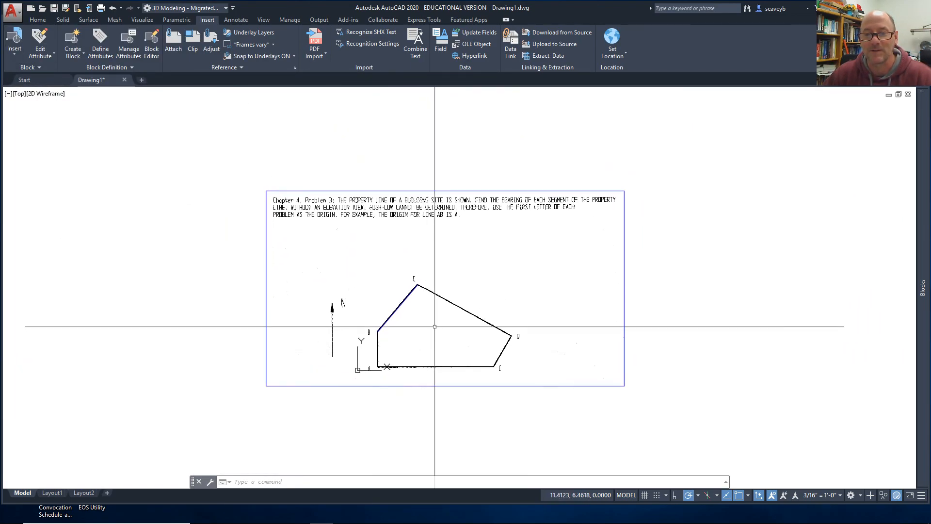